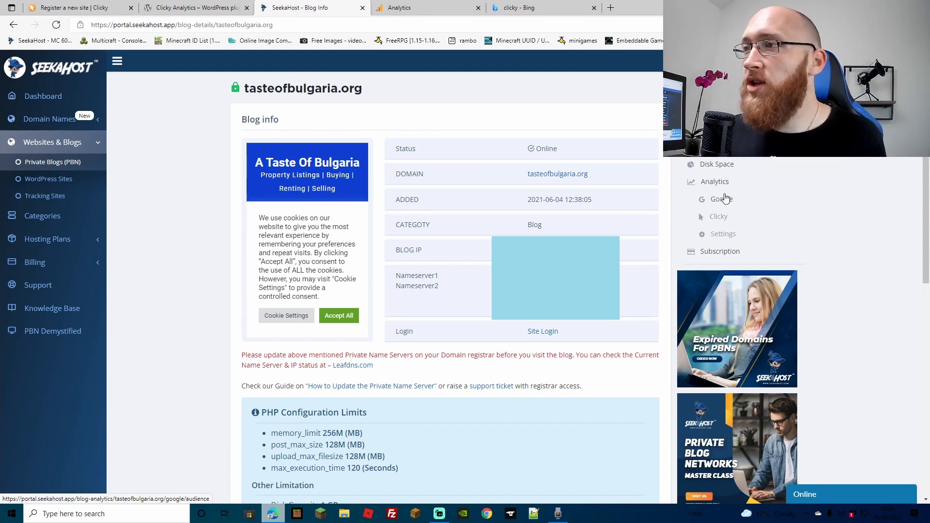
pyautogui.click(722, 234)
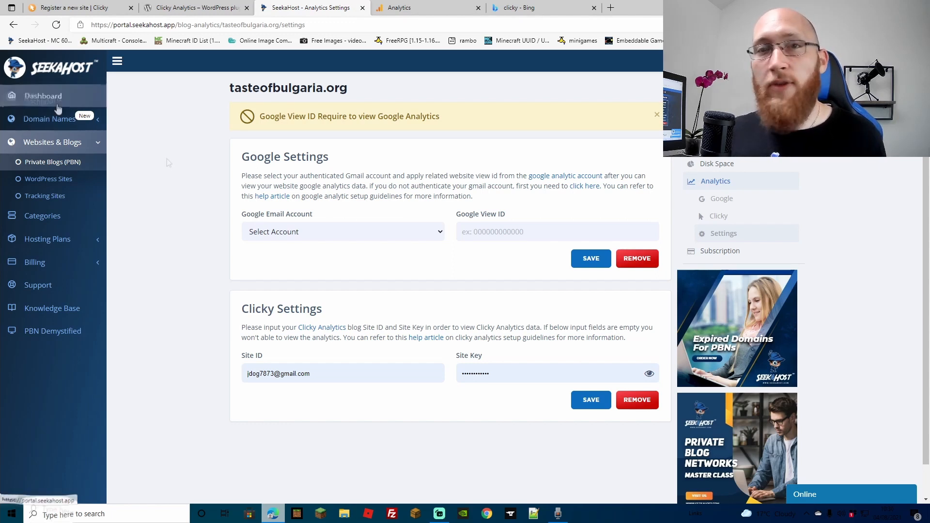
pyautogui.click(51, 119)
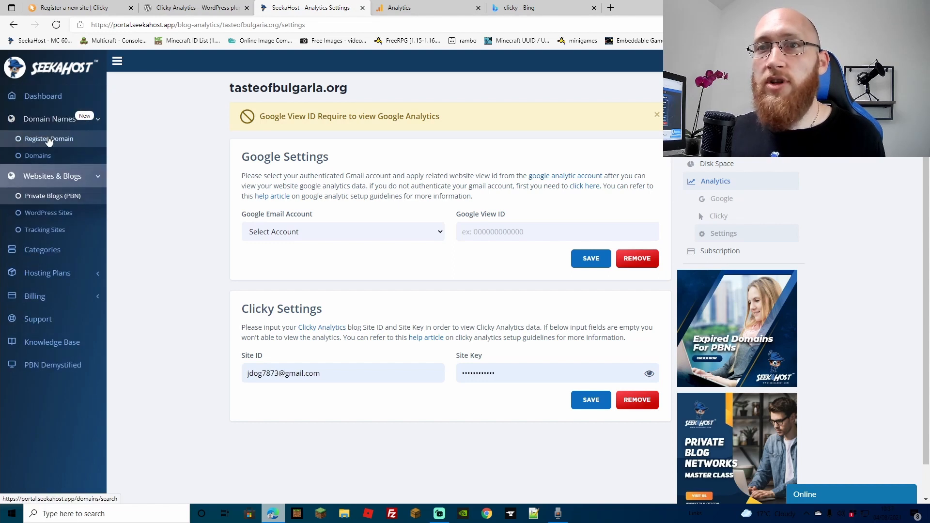
pyautogui.click(38, 157)
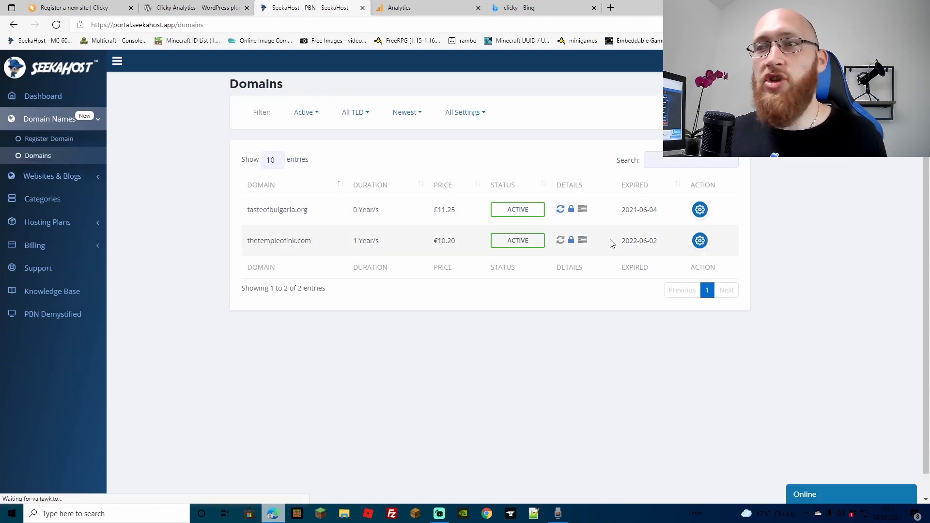
pyautogui.click(700, 211)
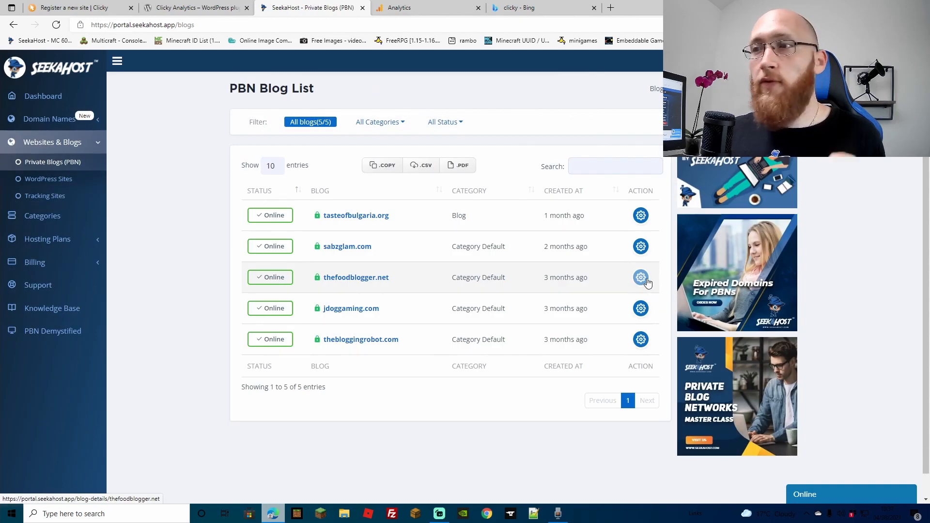
# Open the analytics settings of the thefoodblogger.net blog from the private blog list.
pyautogui.click(641, 279)
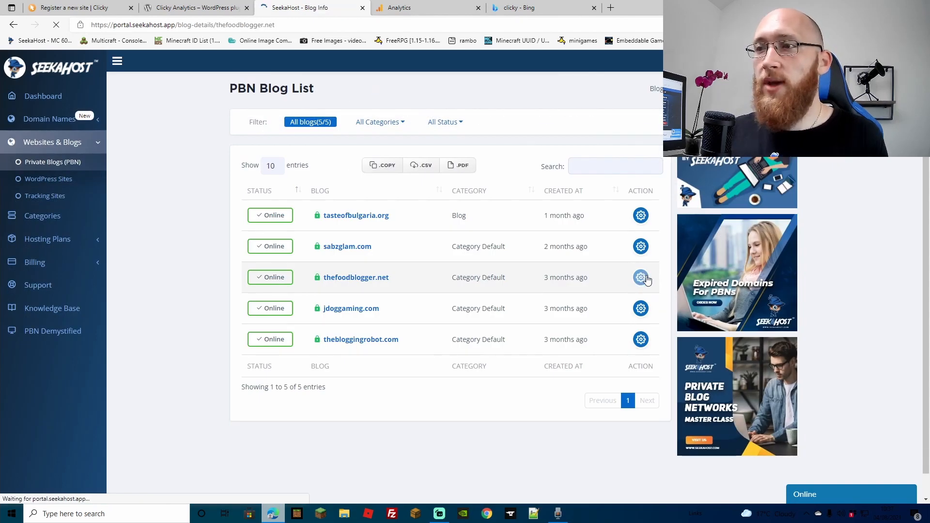
pyautogui.click(720, 203)
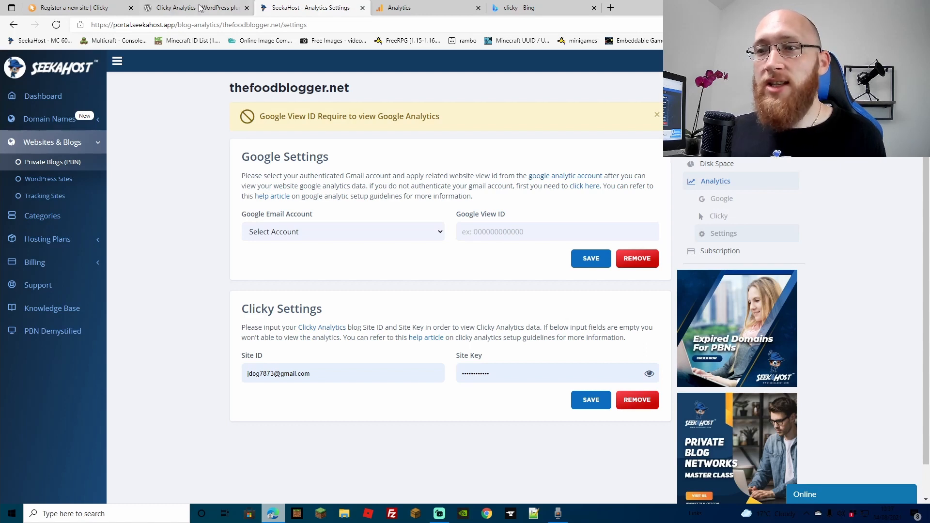
pyautogui.click(90, 8)
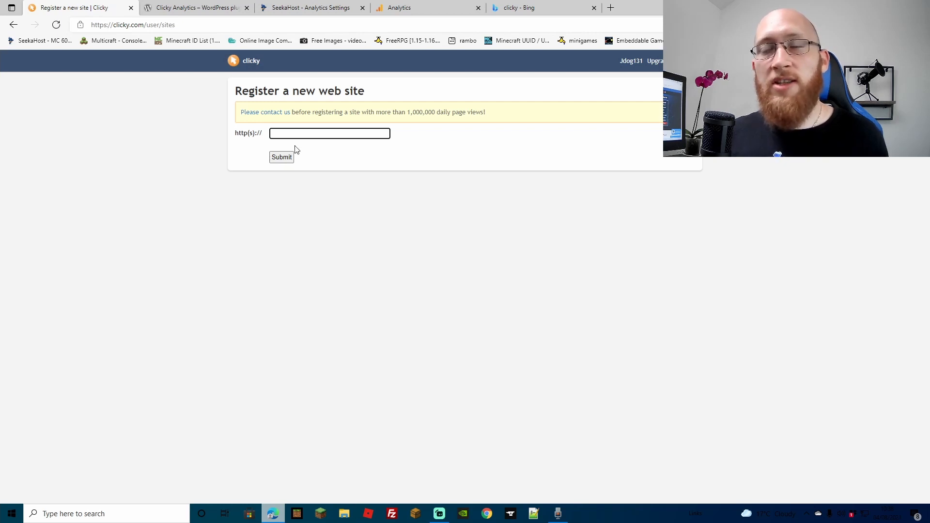
pyautogui.write('w')
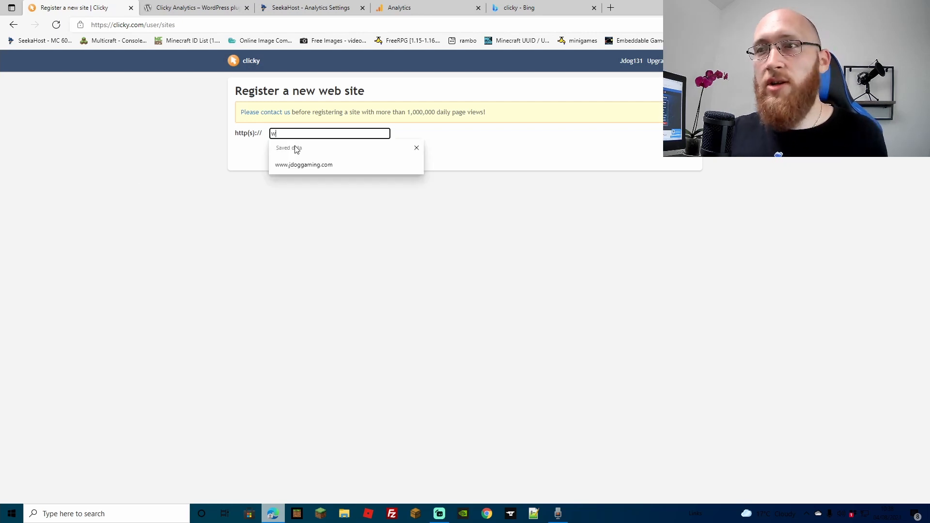
pyautogui.write('ww.thefoodblogger')
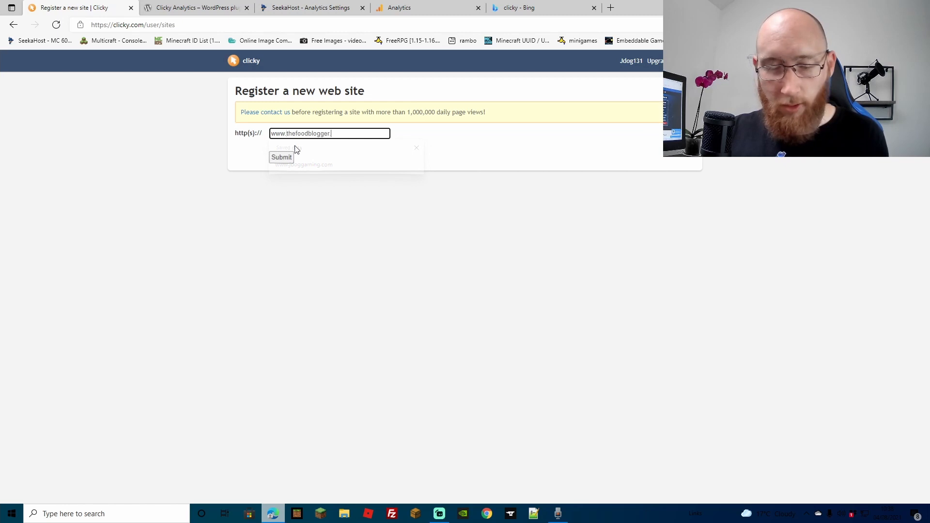
pyautogui.write('.net')
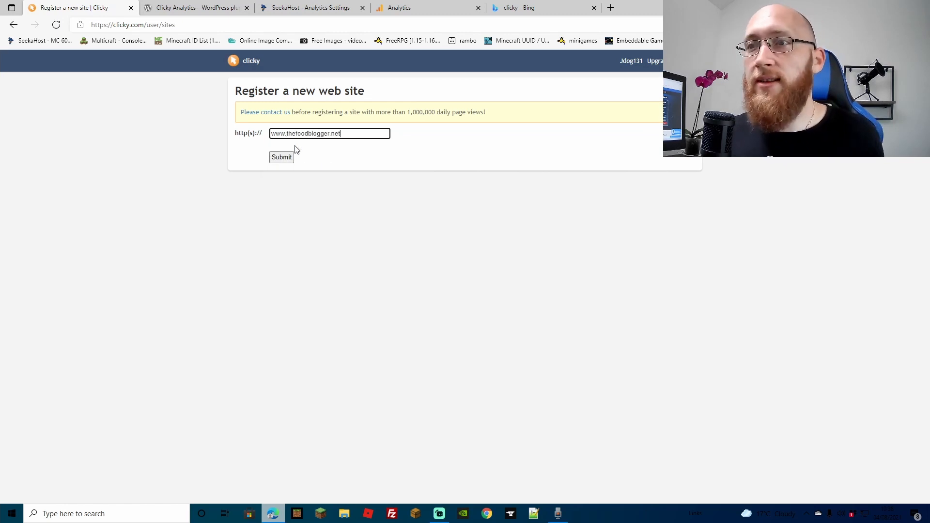
pyautogui.click(280, 160)
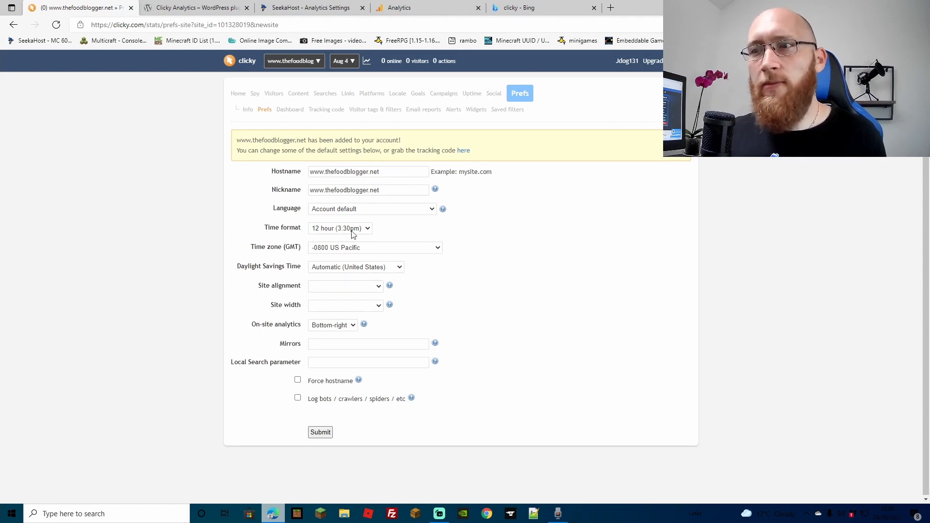
# Set the new site's time zone to +0000 London / Dublin and submit its preferences.
pyautogui.click(410, 252)
pyautogui.click(370, 298)
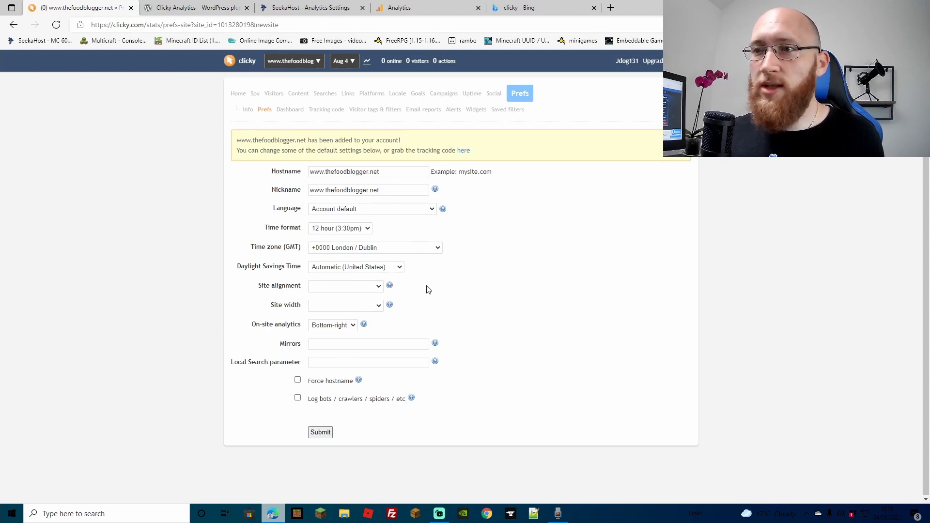
pyautogui.click(320, 433)
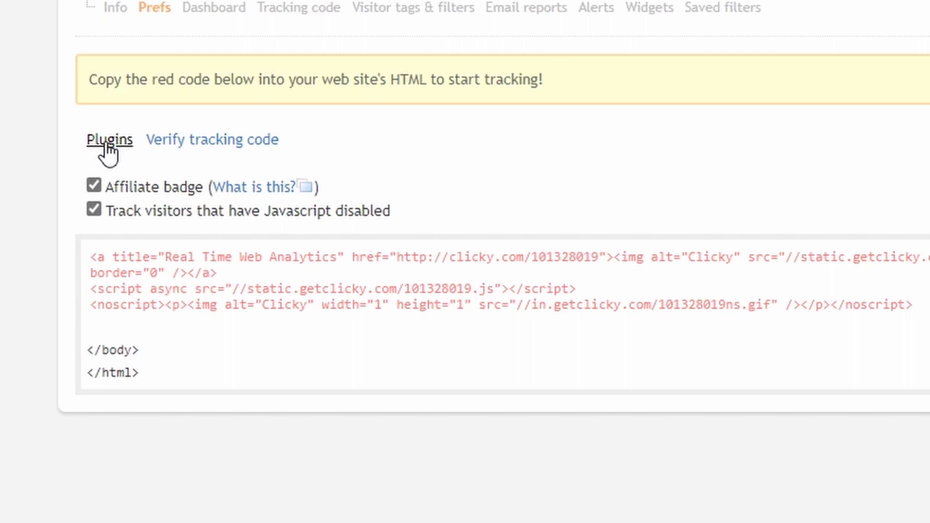
# Download the Clicky Analytics plugin from its WordPress.org page.
pyautogui.click(184, 9)
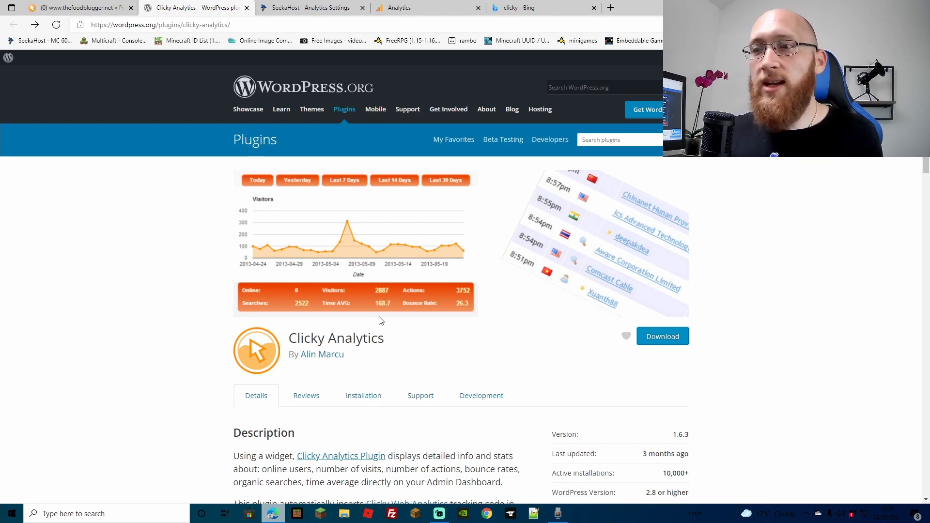
pyautogui.click(660, 339)
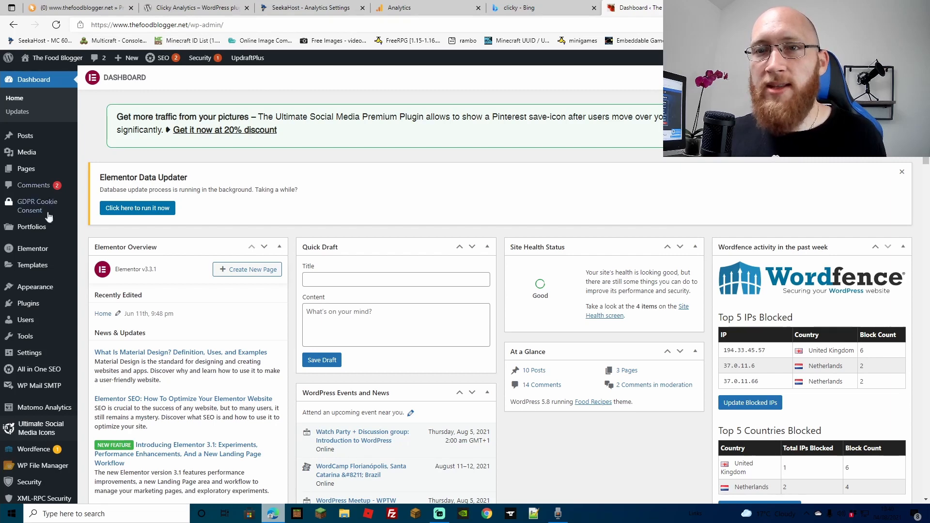
# In The Food Blogger's WordPress admin, upload clicky-analytics.1.6.3 (1).zip as a new plugin, install it and activate it.
pyautogui.moveTo(35, 306)
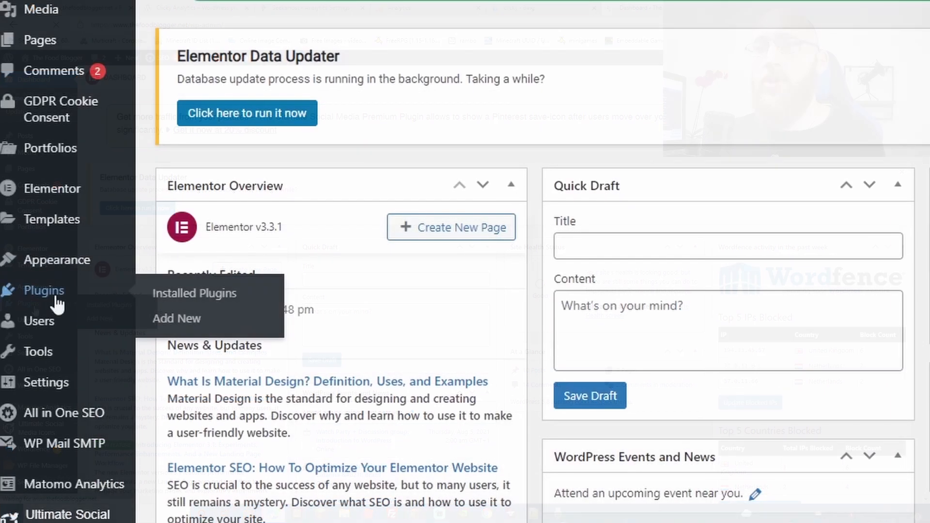
pyautogui.click(145, 297)
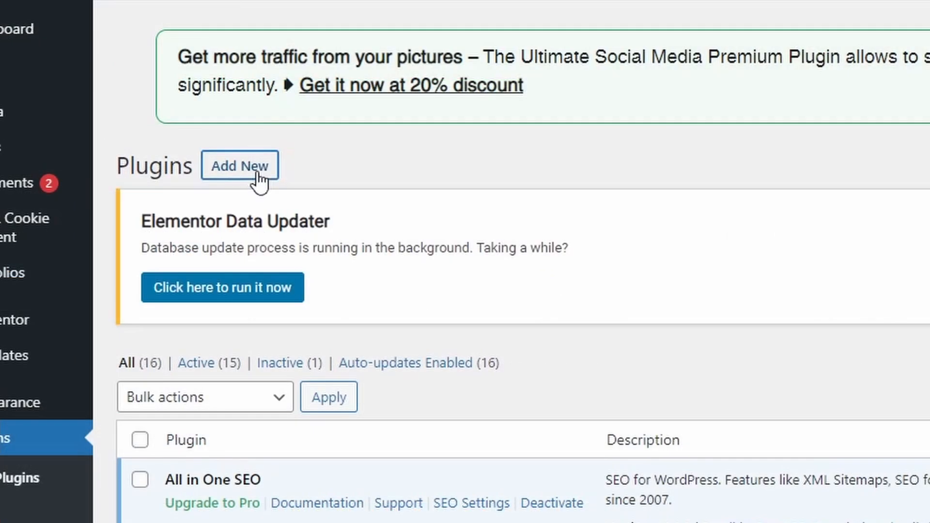
pyautogui.click(258, 180)
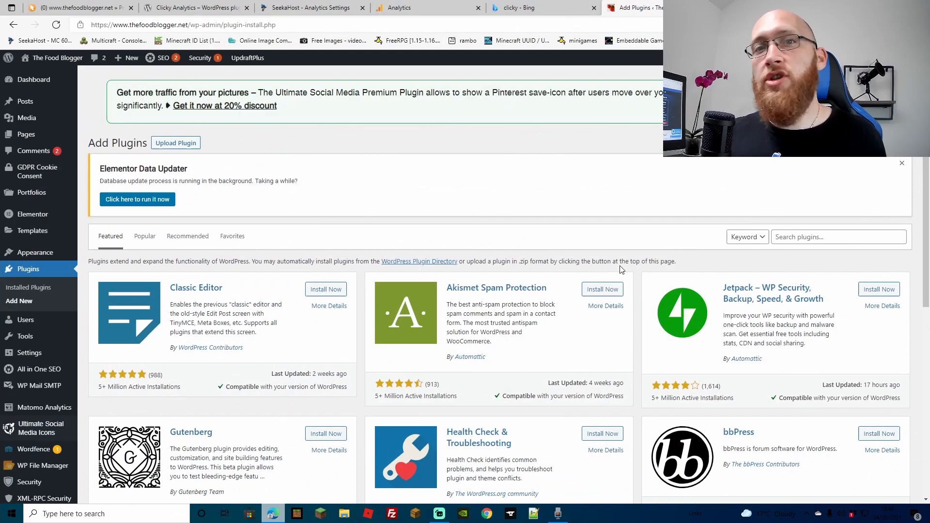
pyautogui.click(176, 144)
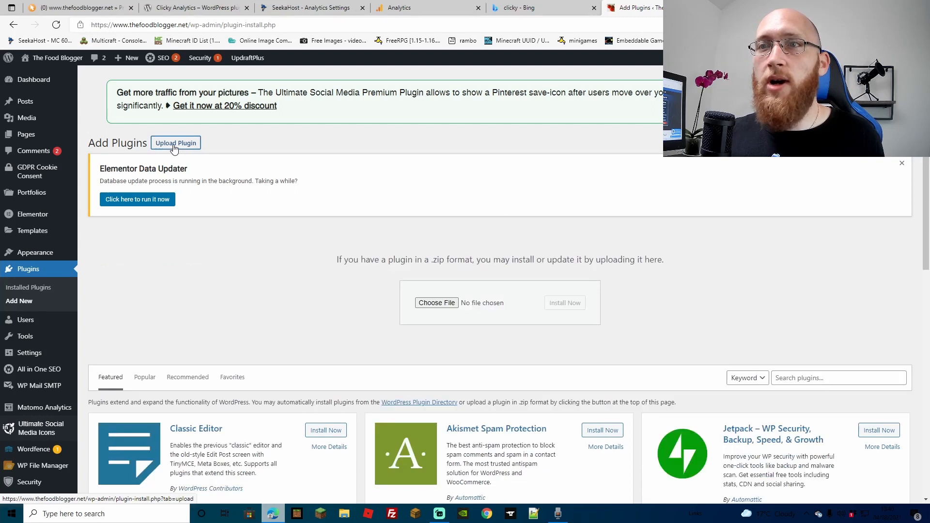
pyautogui.click(417, 303)
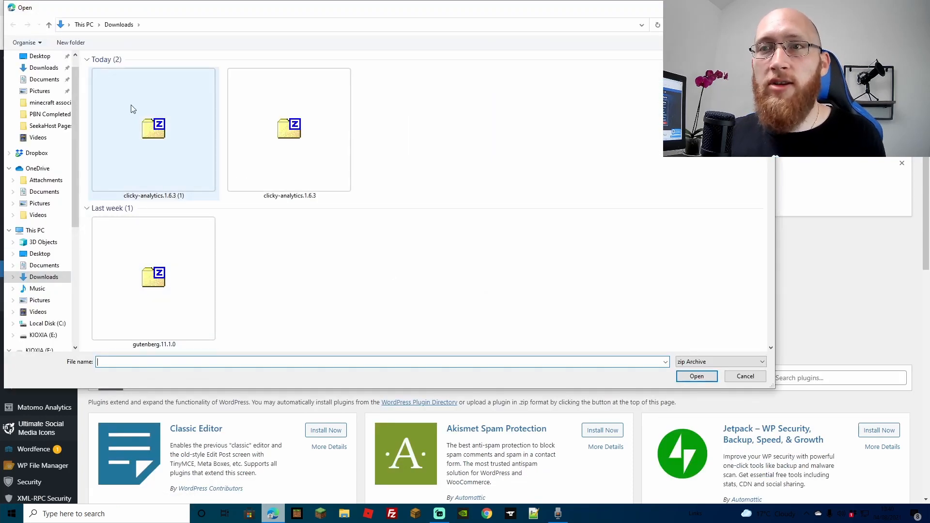
pyautogui.doubleClick(143, 140)
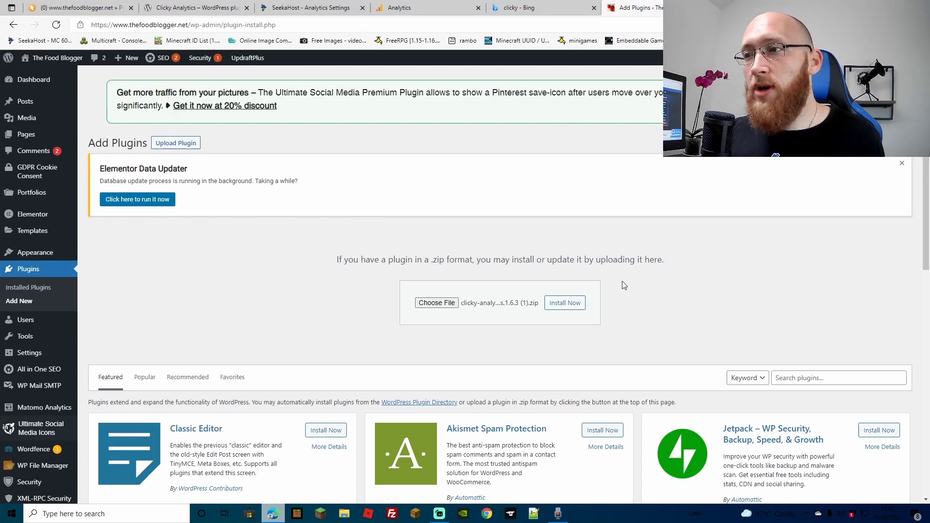
pyautogui.click(572, 304)
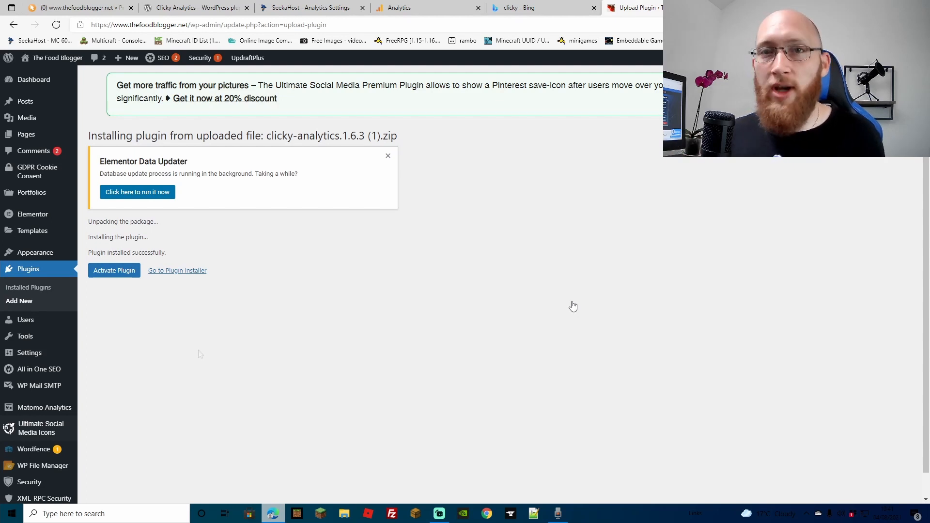
pyautogui.click(124, 271)
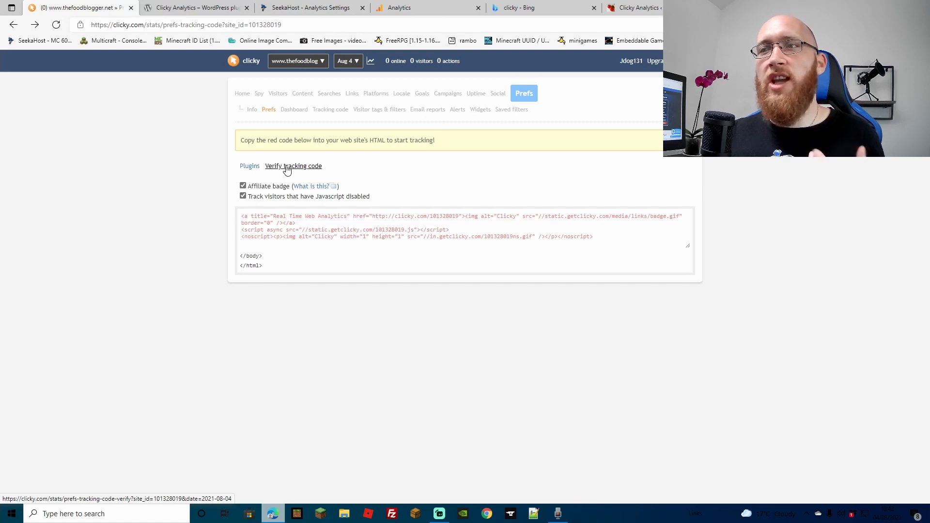
pyautogui.click(287, 168)
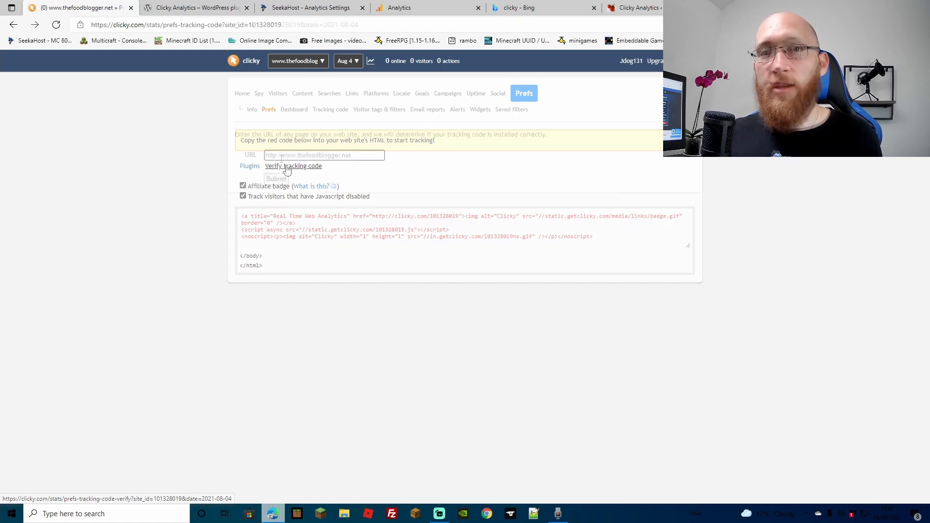
pyautogui.write('s:')
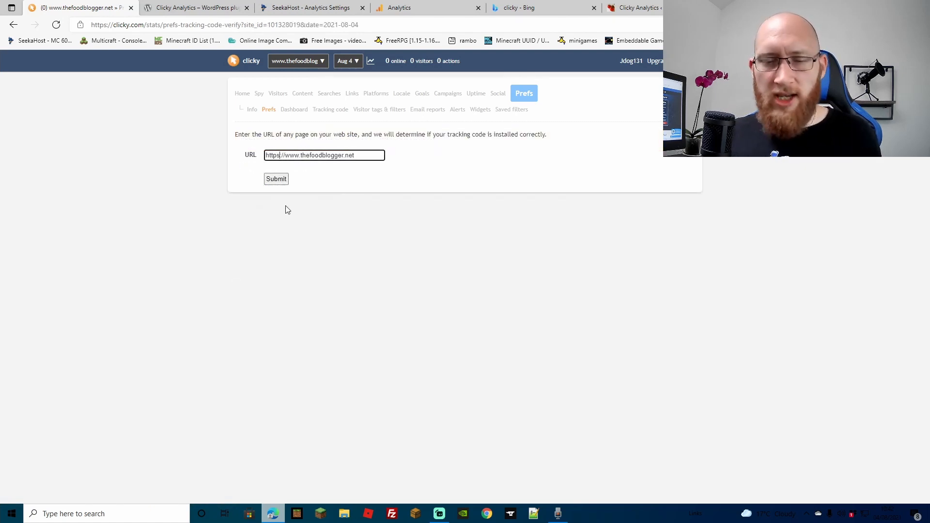
pyautogui.click(342, 189)
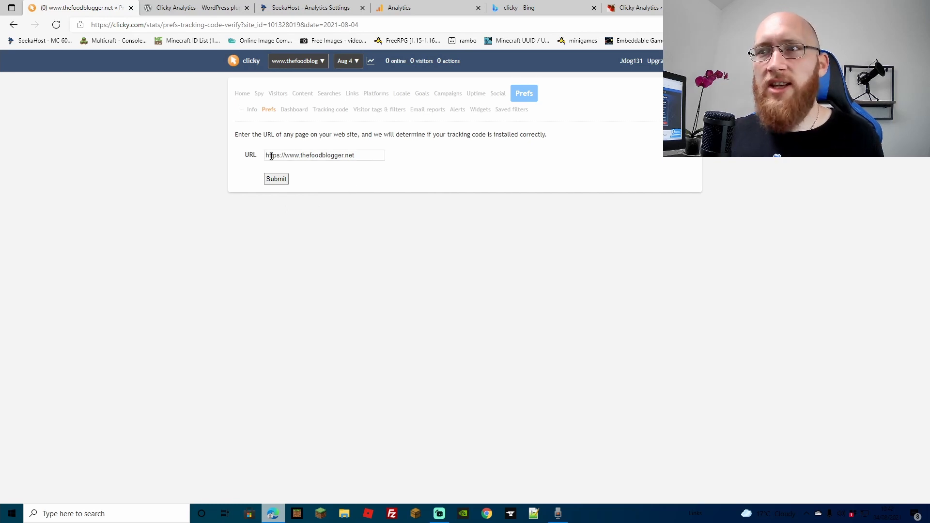
pyautogui.click(280, 180)
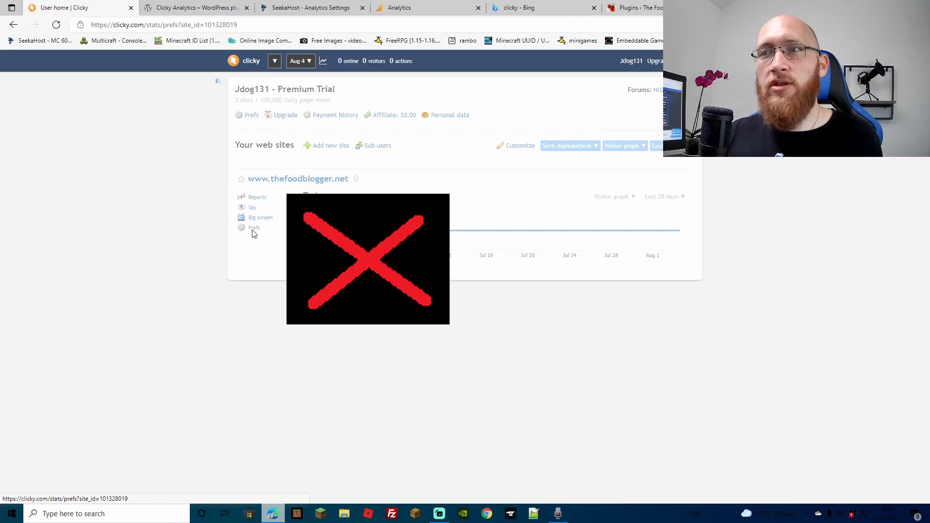
# Copy the Clicky site ID and site key into the SeekaHost Clicky settings for thefoodblogger.net and save them.
pyautogui.click(151, 330)
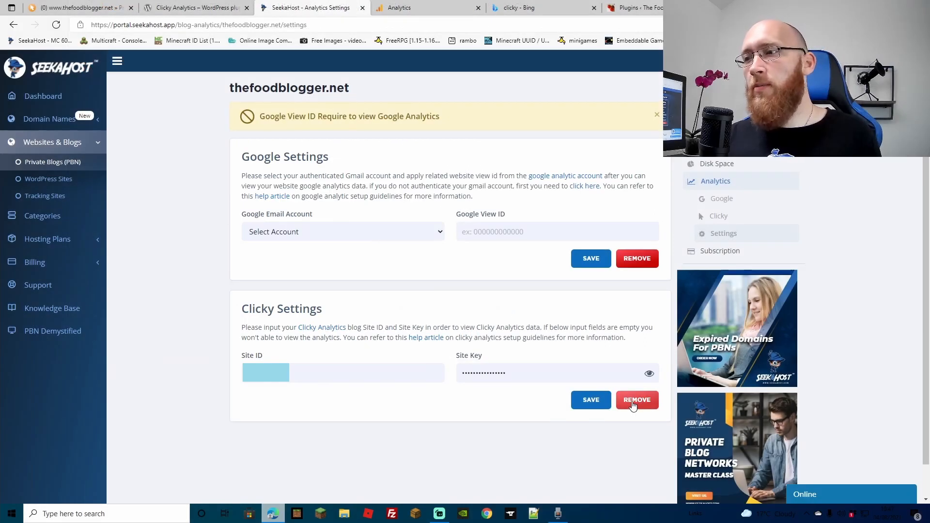
pyautogui.click(589, 408)
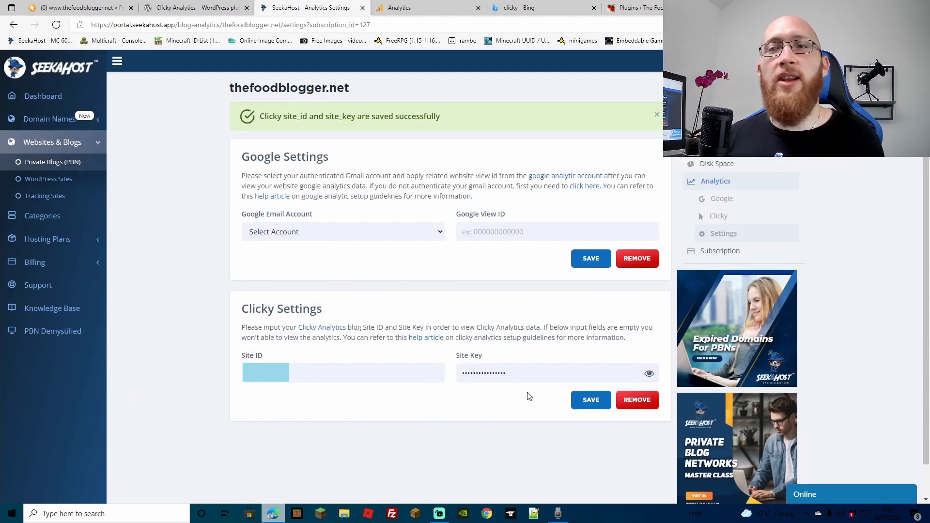
# Select the Google email account, enter the View ID from Google Analytics' view settings, and save the blog's Google settings.
pyautogui.click(433, 230)
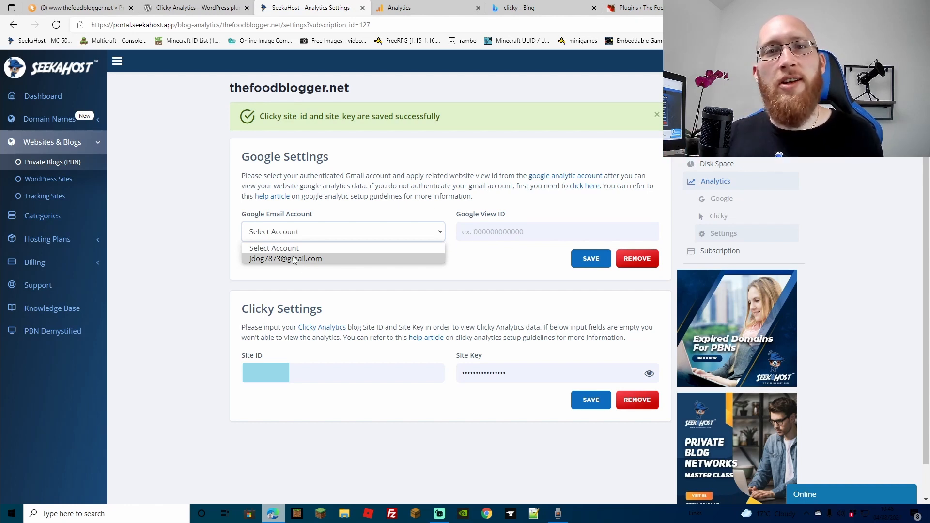
pyautogui.click(293, 258)
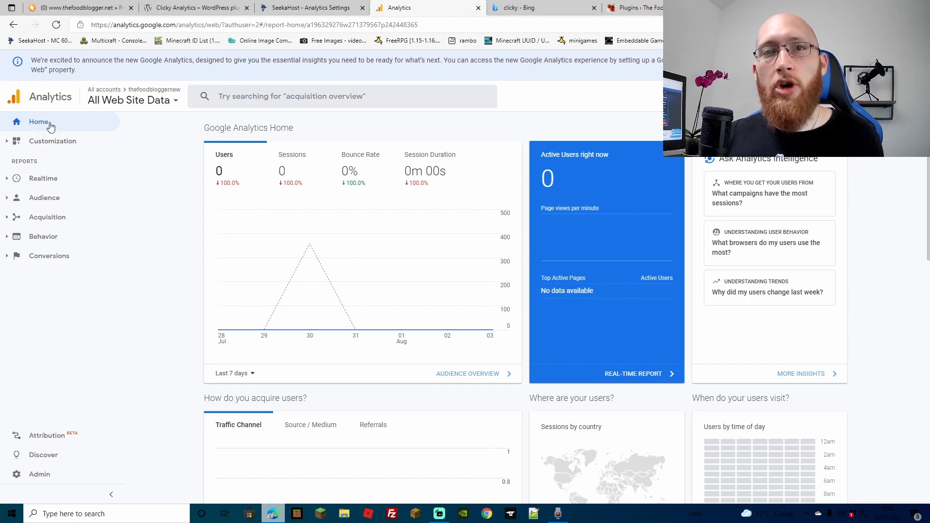
pyautogui.click(19, 480)
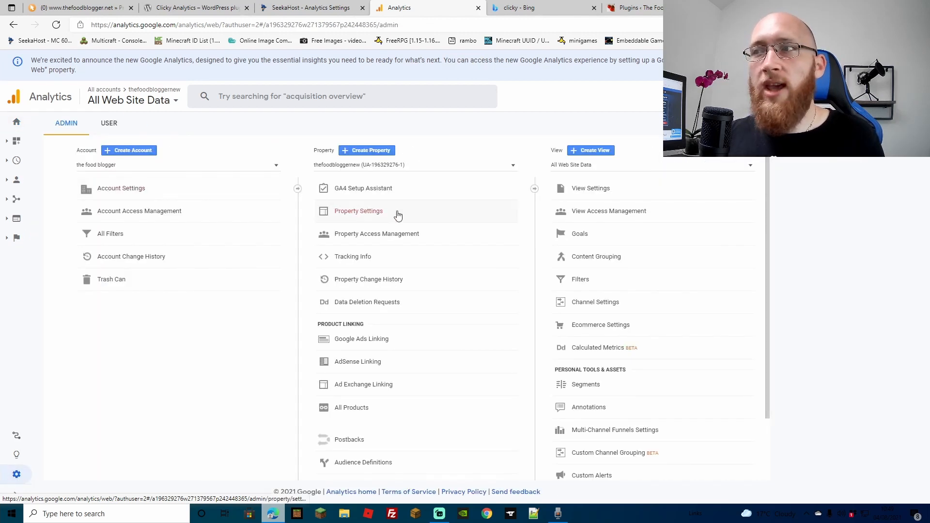
pyautogui.click(591, 190)
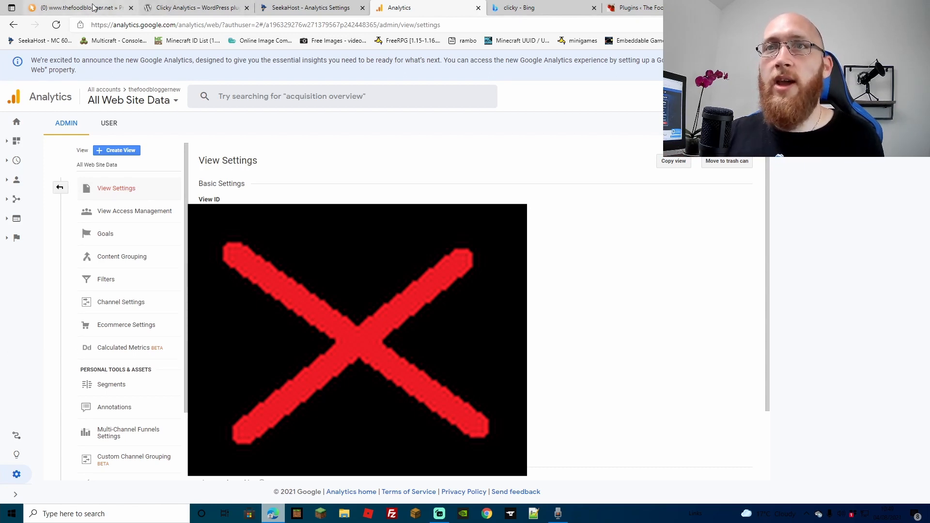
pyautogui.click(294, 4)
pyautogui.click(594, 265)
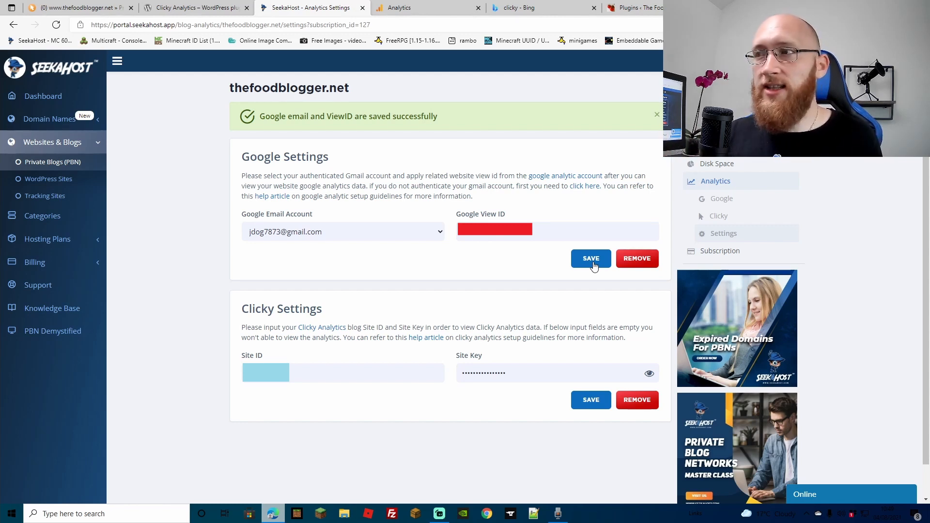
# Review the Google audience overview and the Clicky statistics for thefoodblogger.net.
pyautogui.click(722, 200)
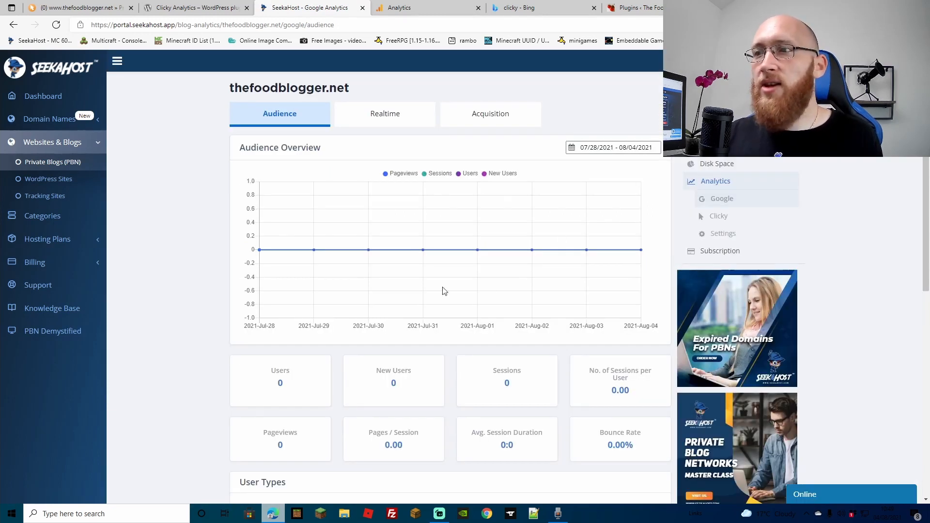
pyautogui.scroll(-4, 442, 288)
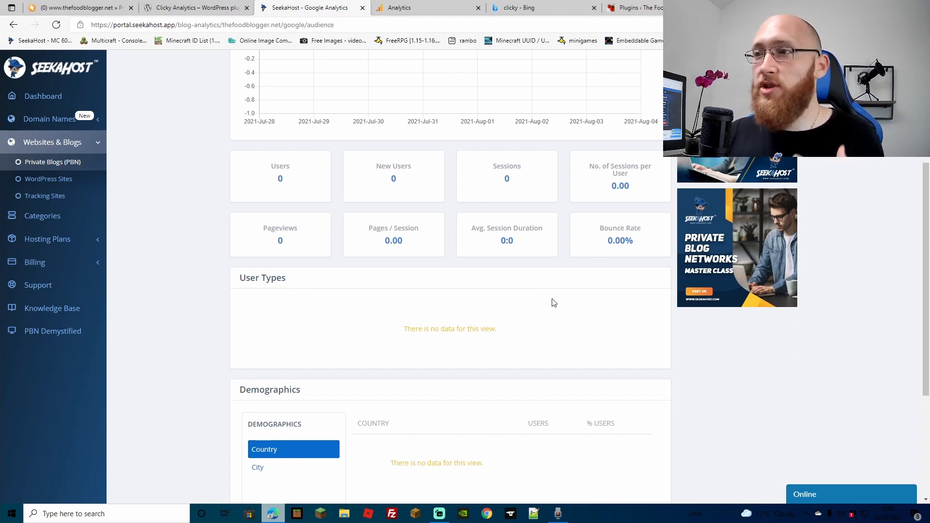
pyautogui.scroll(5, 554, 303)
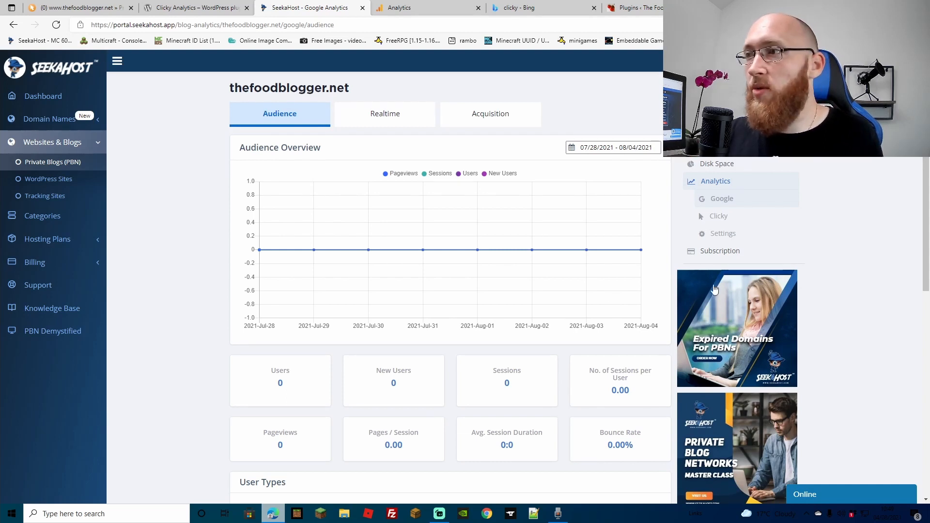
pyautogui.click(717, 215)
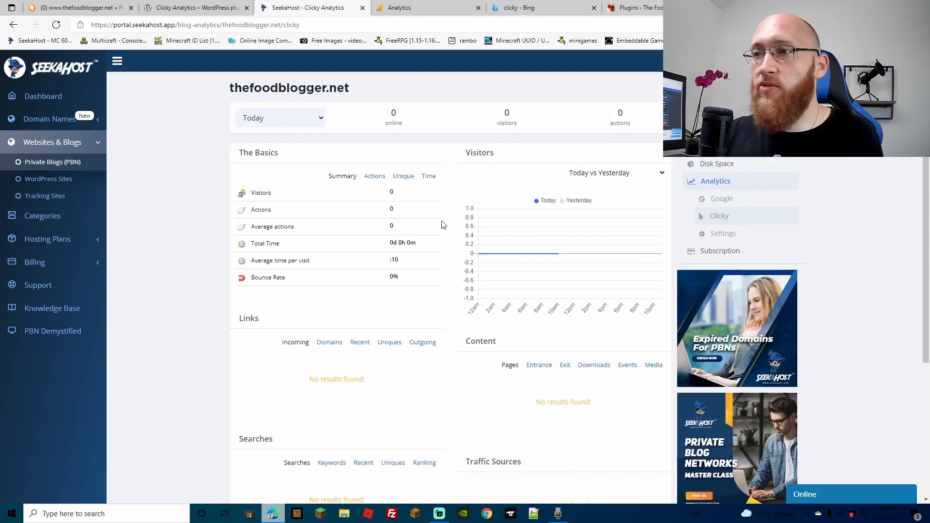
pyautogui.scroll(-4, 440, 223)
pyautogui.scroll(4, 441, 225)
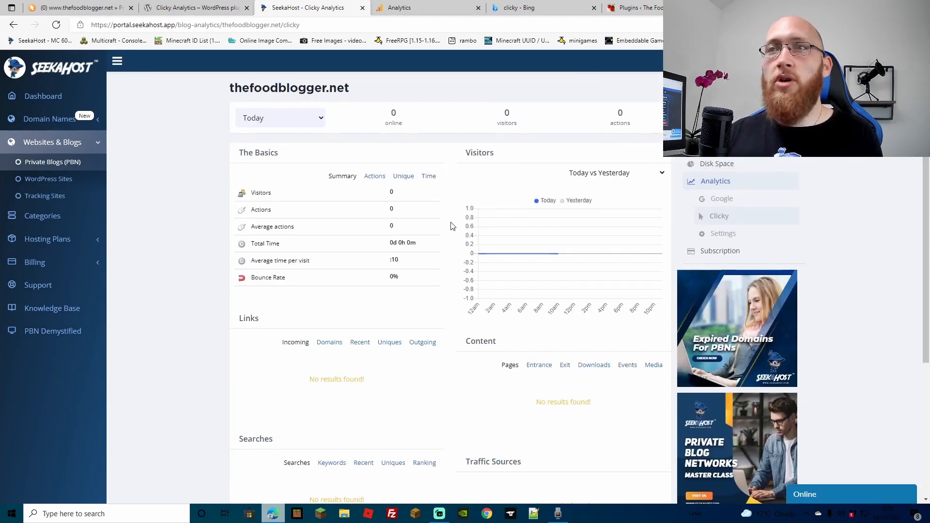